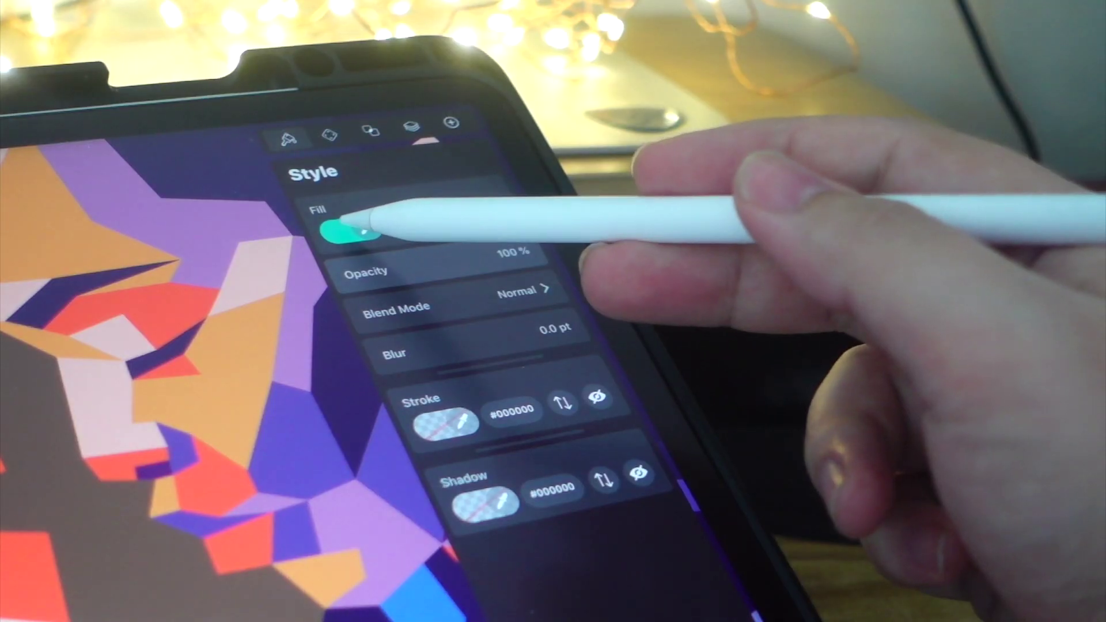
Pick a dark purple fill colour for the new triangle.
click(344, 227)
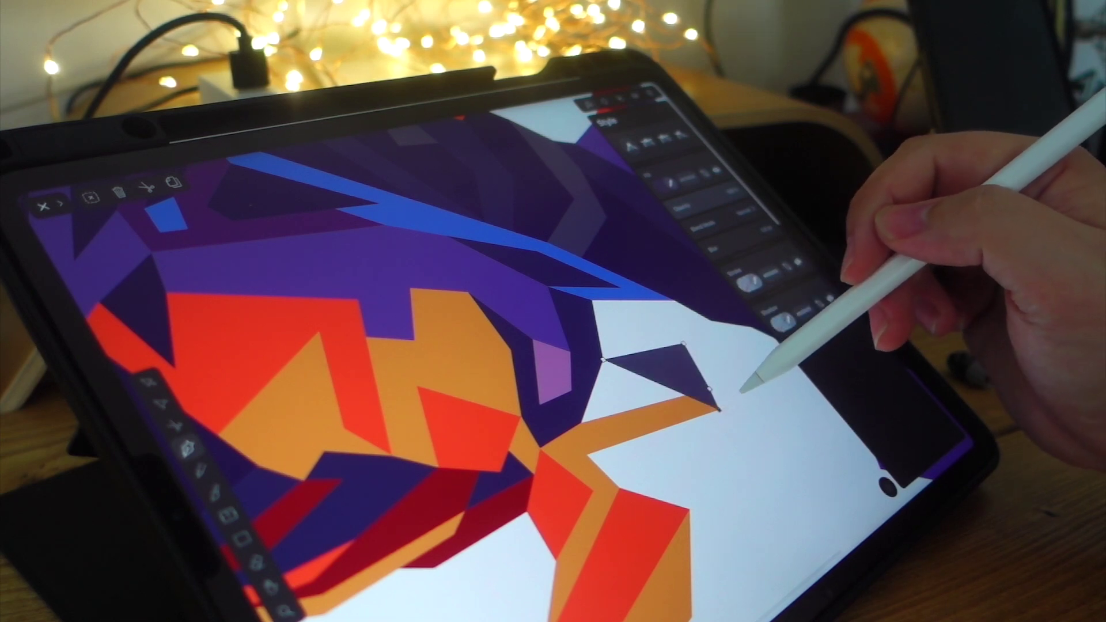
Add two new corners to the purple triangle and drag a vertex to reshape its edge.
click(742, 400)
click(710, 322)
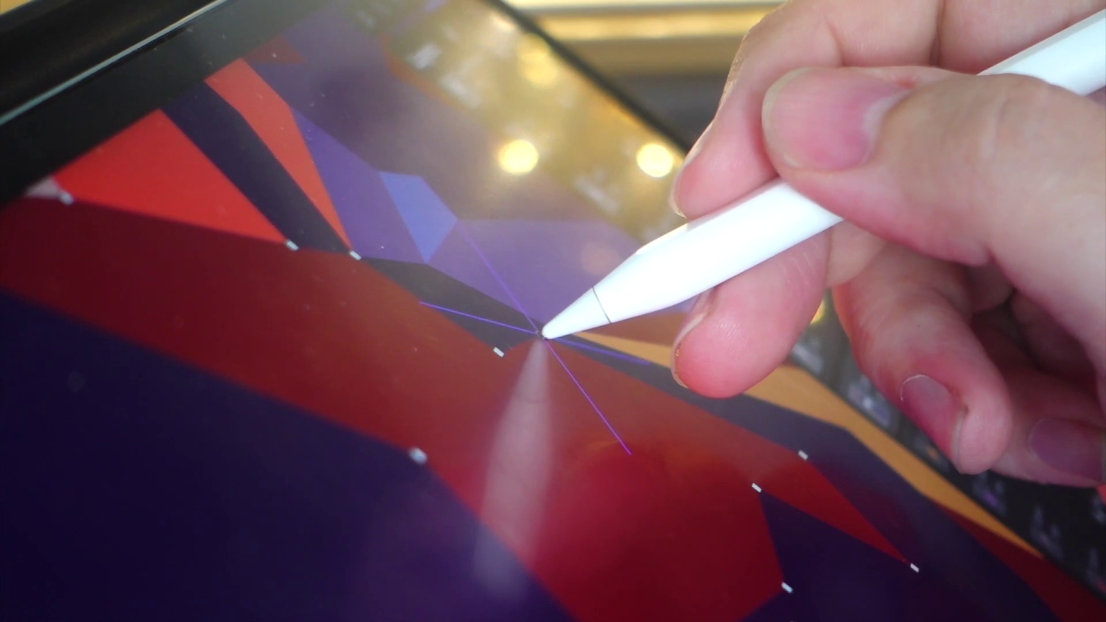
drag(553, 350, 542, 334)
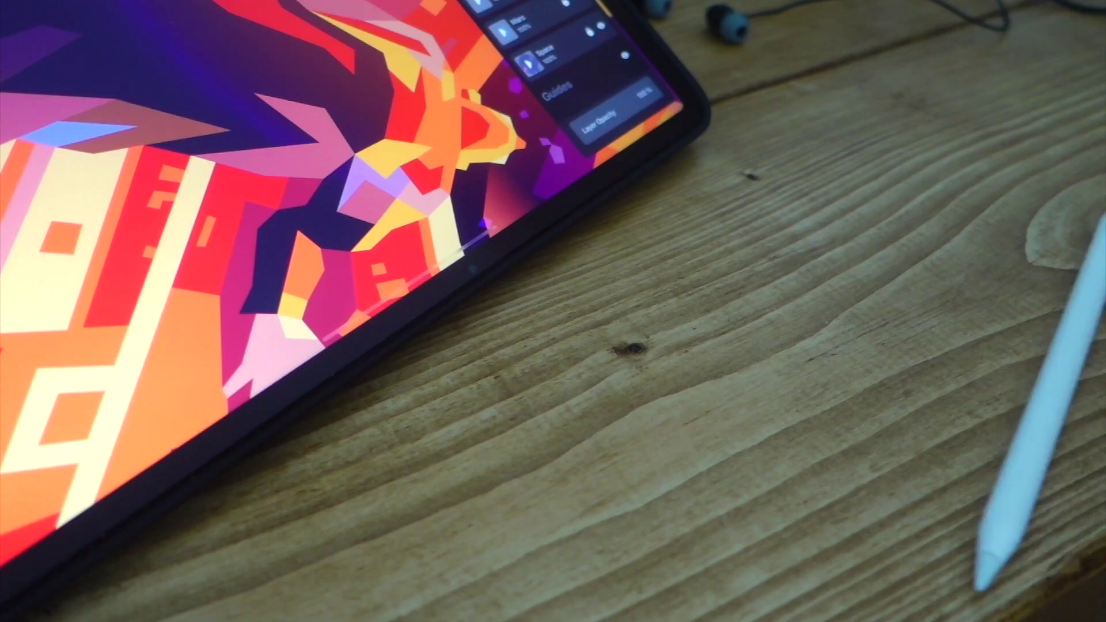